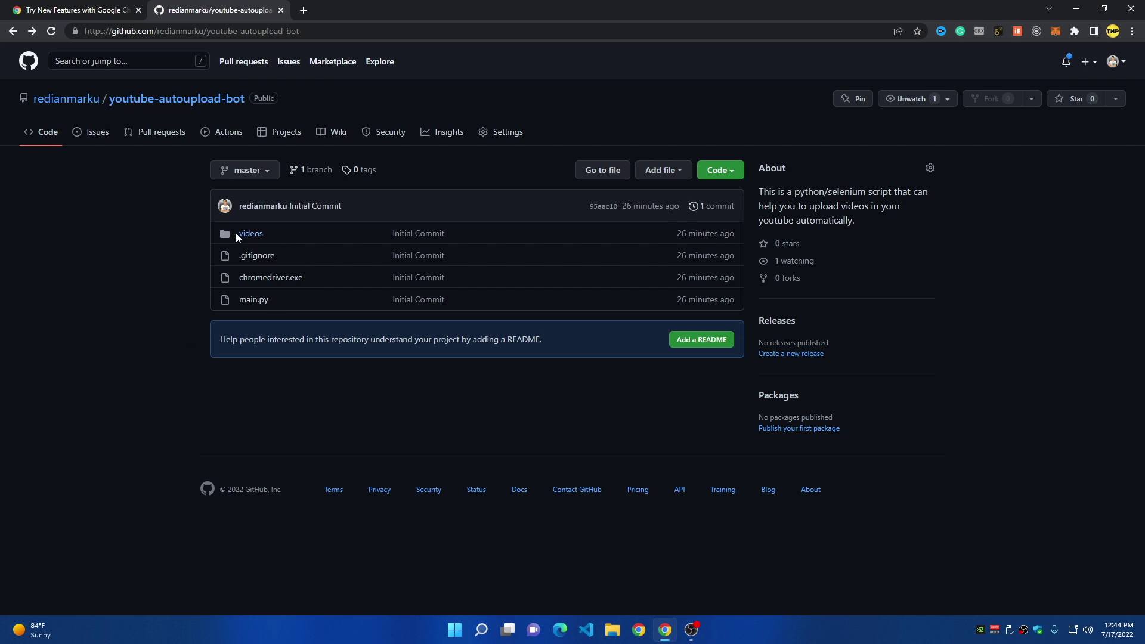
# Check the repo's videos folder (vid1–vid5.mp4), then return to the repository root.
pyautogui.click(253, 236)
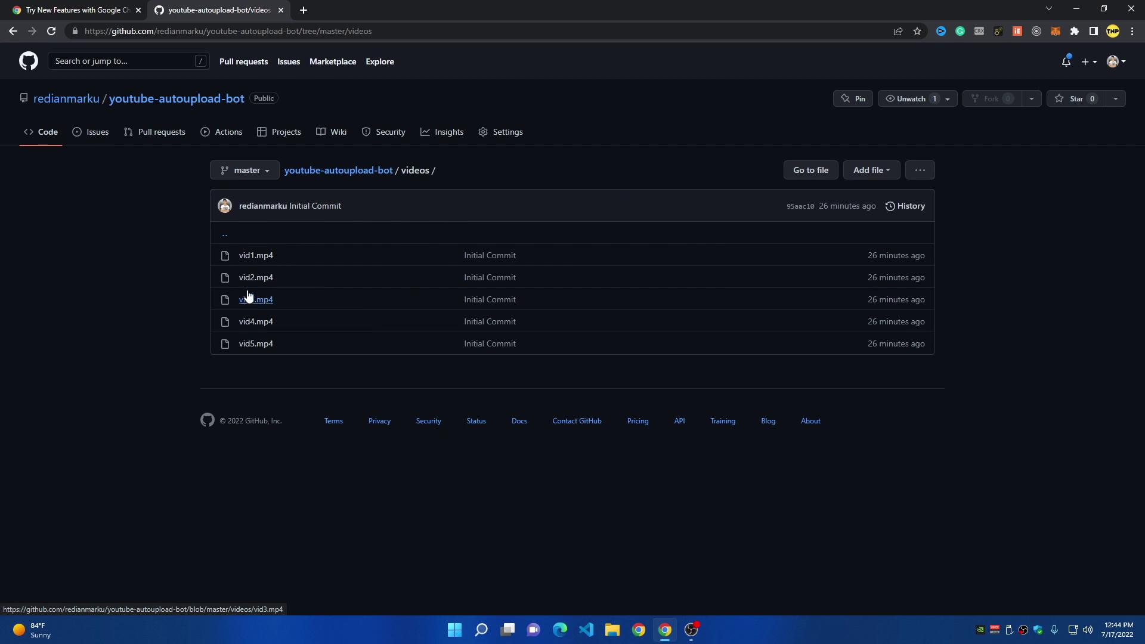
pyautogui.click(14, 32)
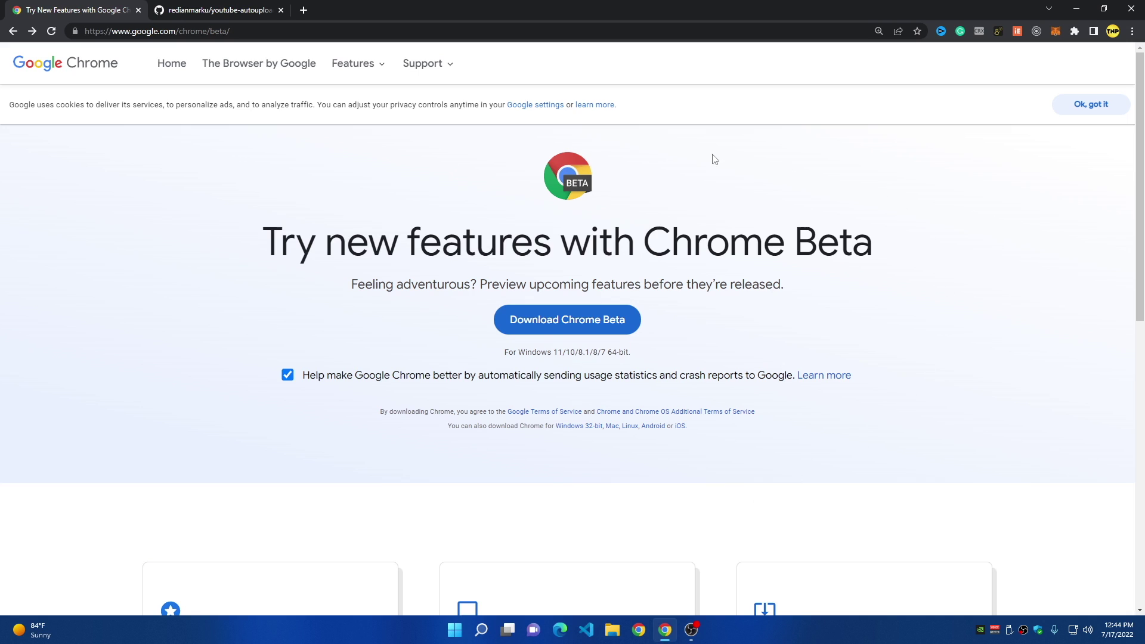
# Download the Chrome Beta installer, ChromeSetup (1).exe, and close the finished downloads bar.
pyautogui.click(241, 32)
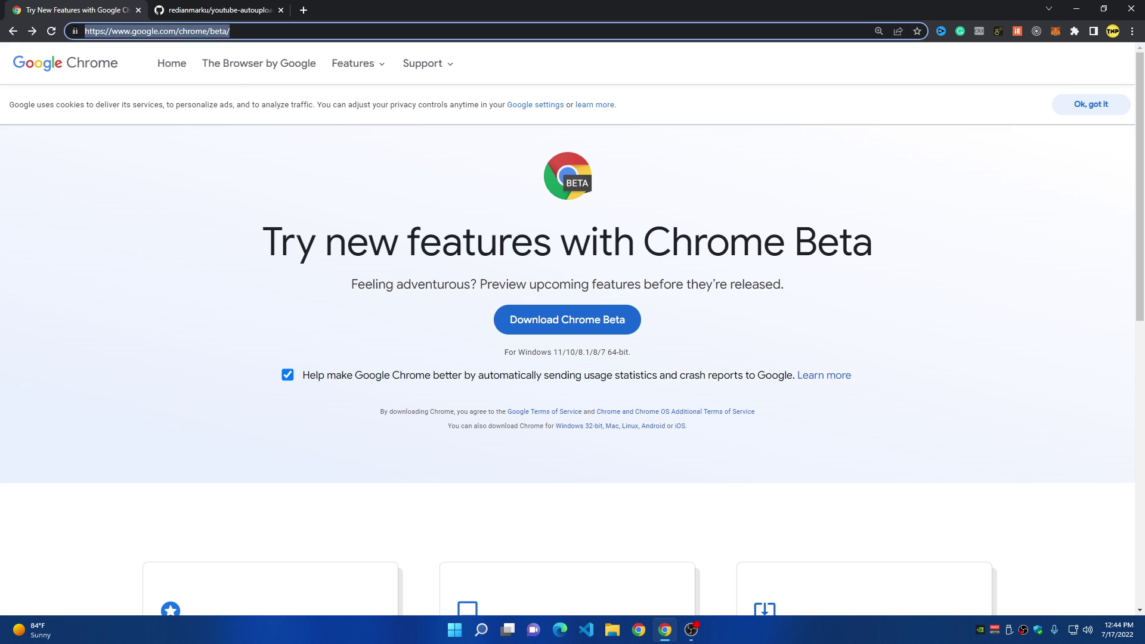
pyautogui.click(115, 219)
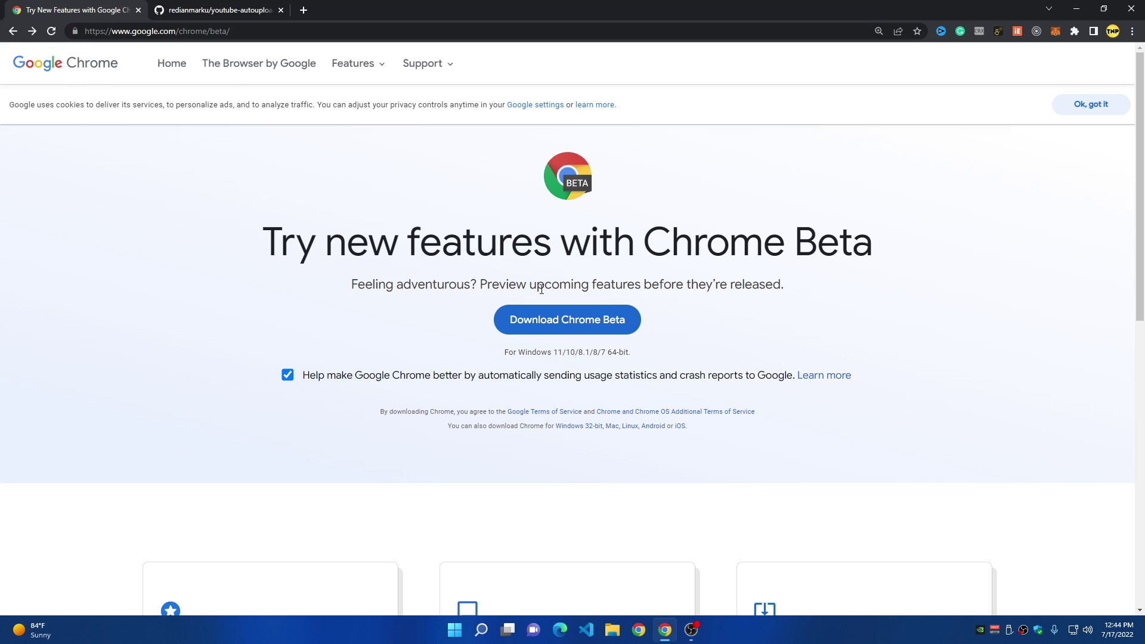
pyautogui.click(562, 322)
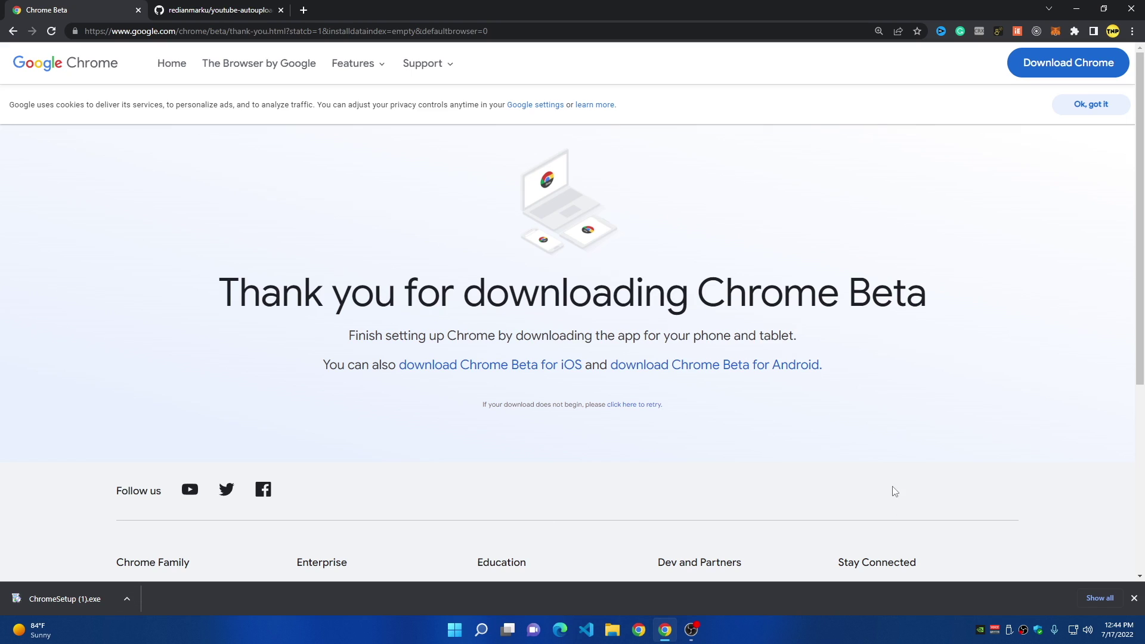
pyautogui.click(1134, 598)
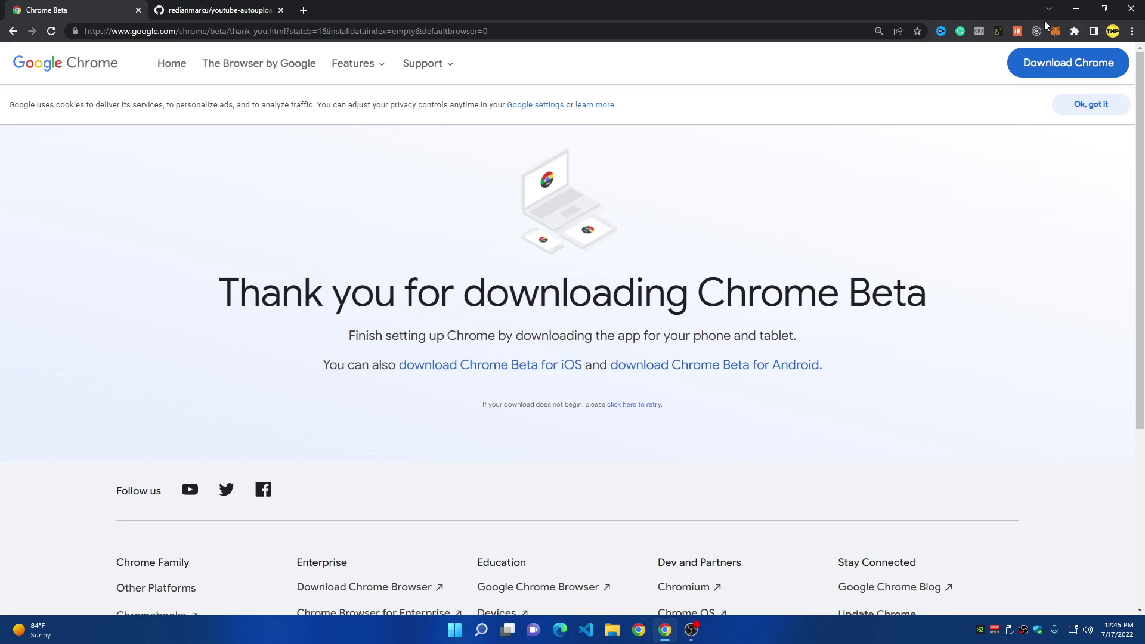
# Minimize the browser and launch Chrome Beta from the Windows search.
pyautogui.click(1076, 8)
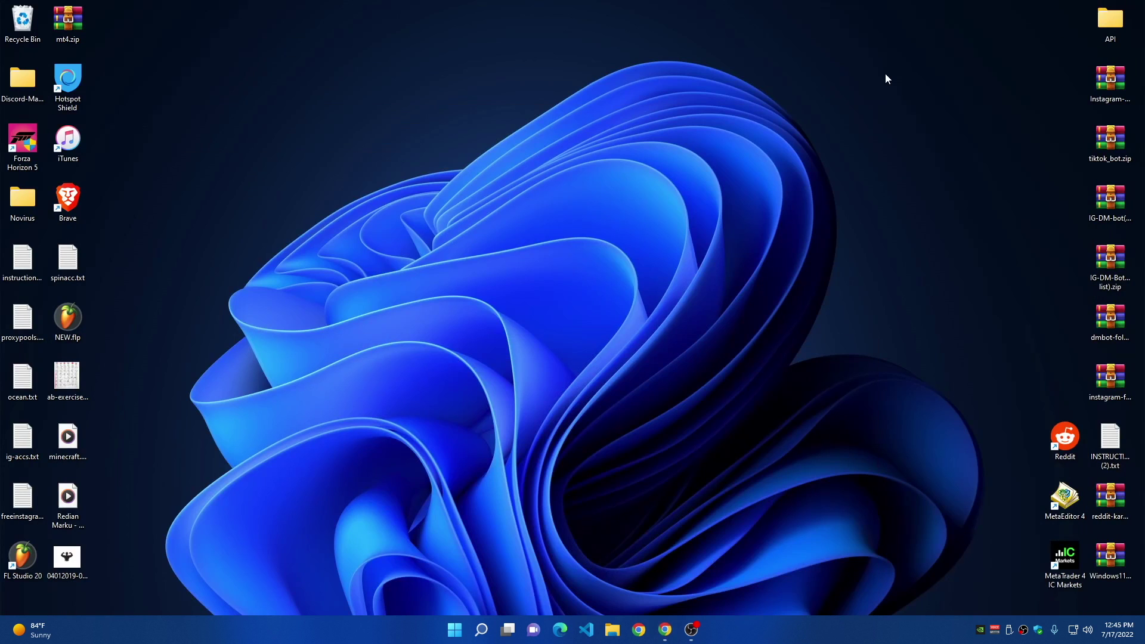
pyautogui.press('super')
pyautogui.write('b')
pyautogui.press('Return')
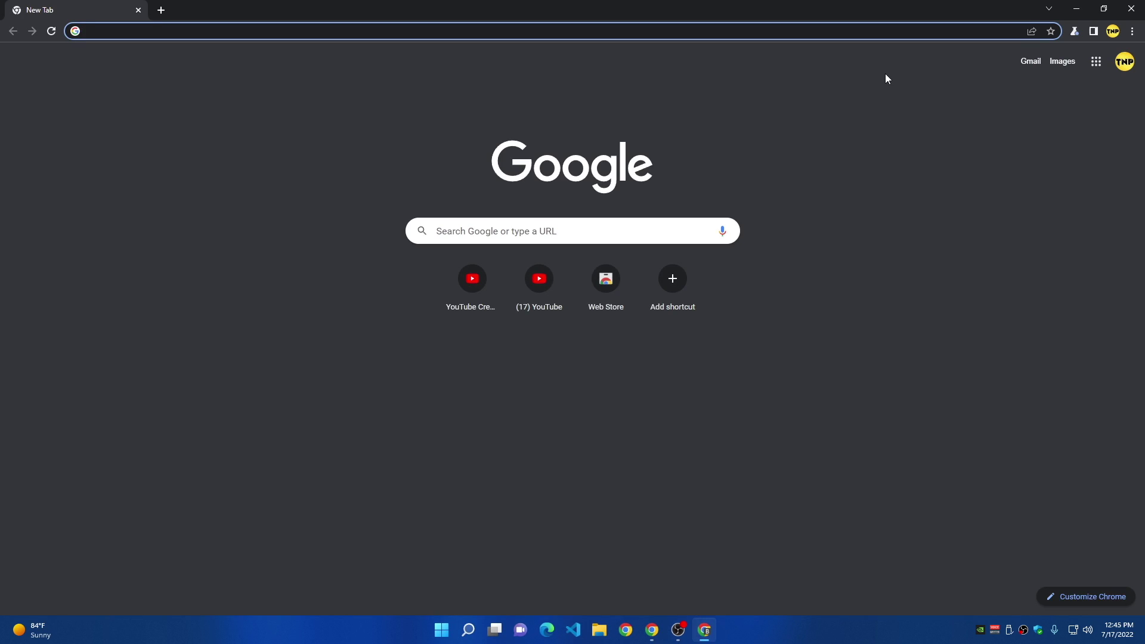
# Go to studio.youtube.com and bring up the channel dashboard showing 13,829 subscribers.
pyautogui.click(248, 37)
pyautogui.write('stud')
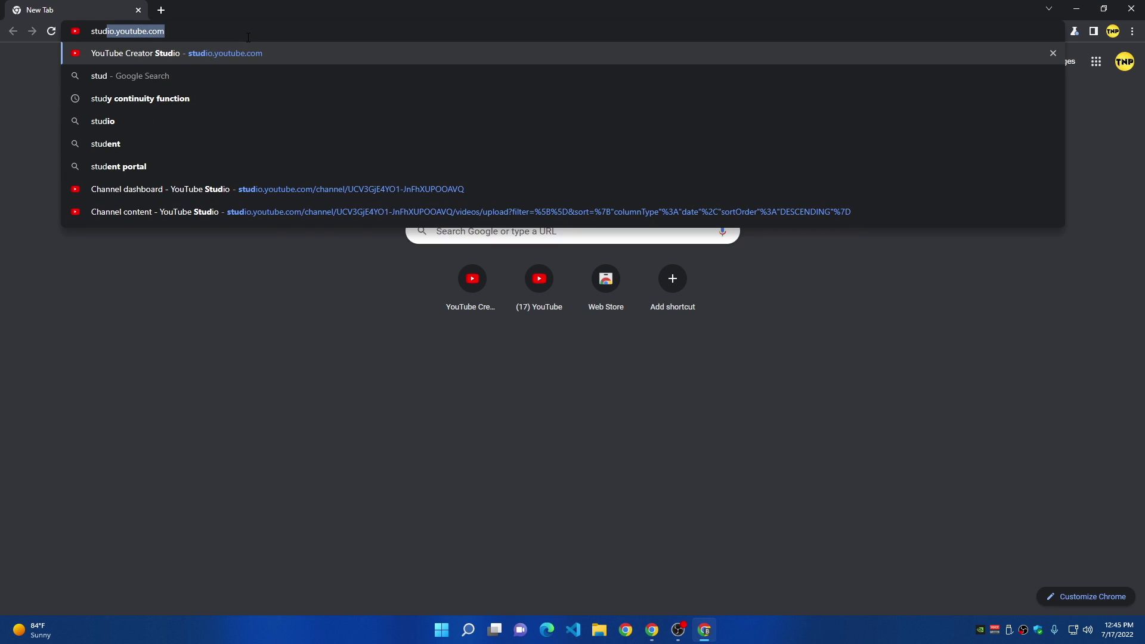
pyautogui.press('Return')
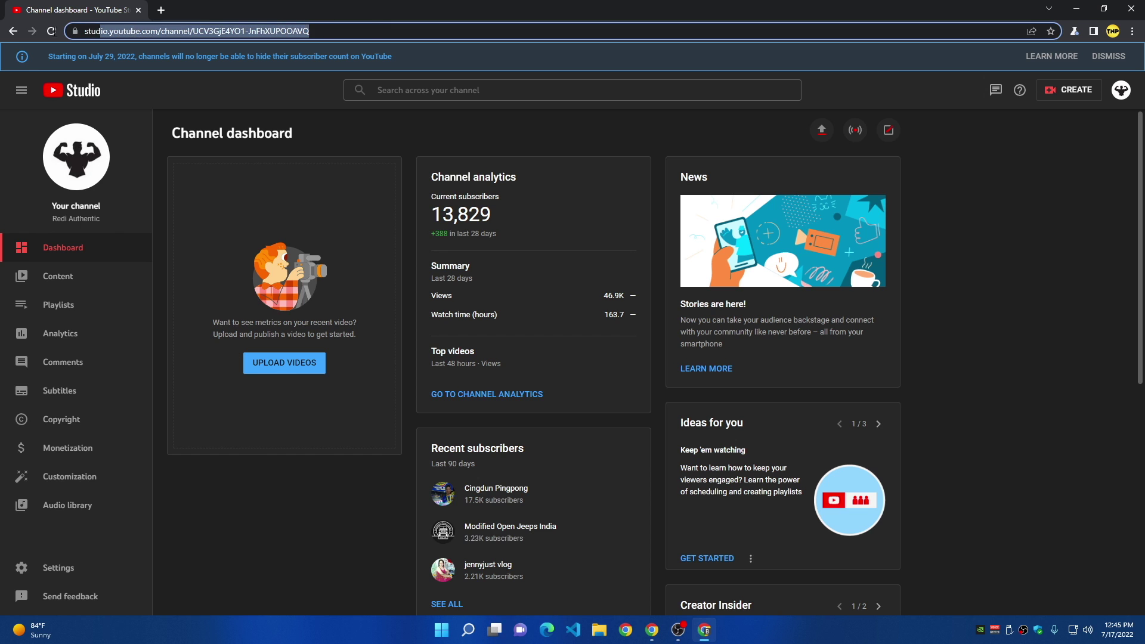
pyautogui.hotkey('ctrl', 't')
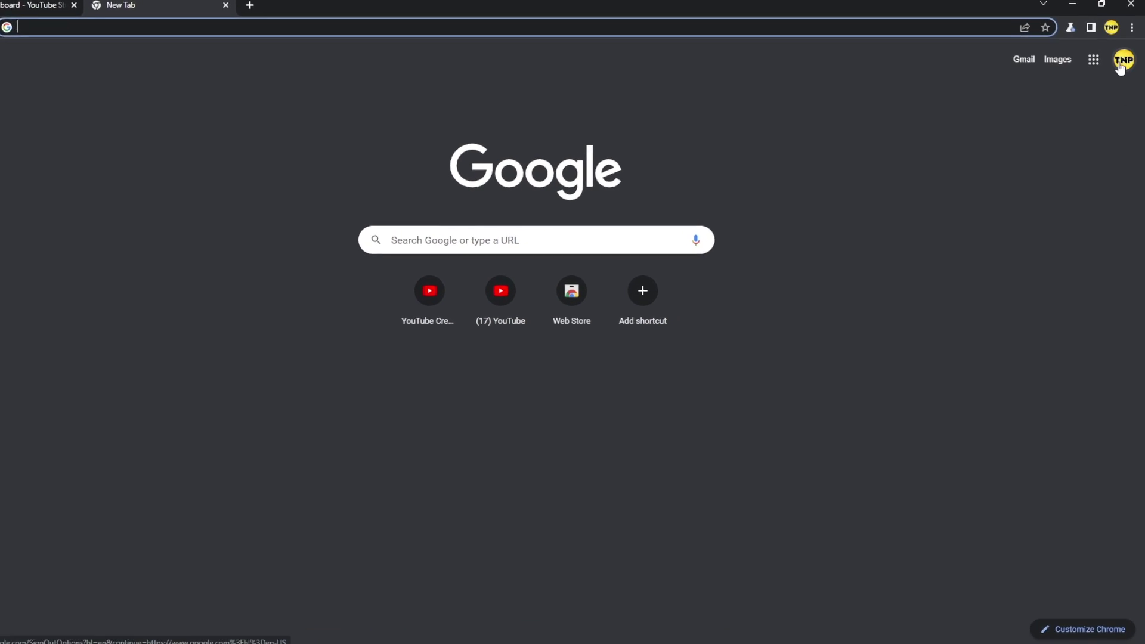
pyautogui.click(1123, 61)
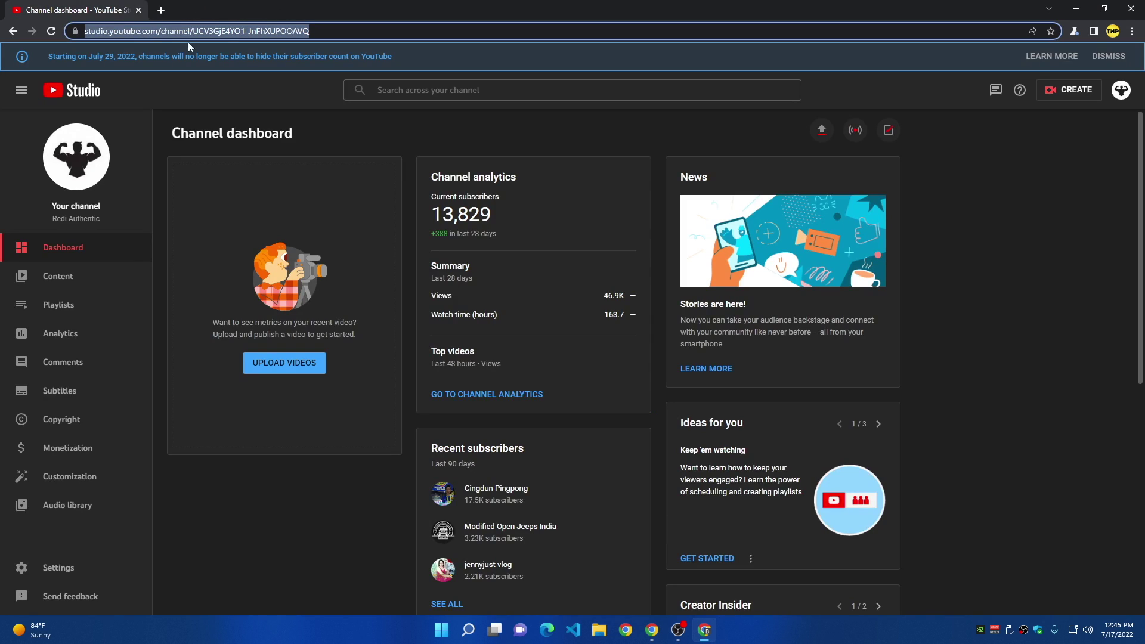
pyautogui.click(295, 140)
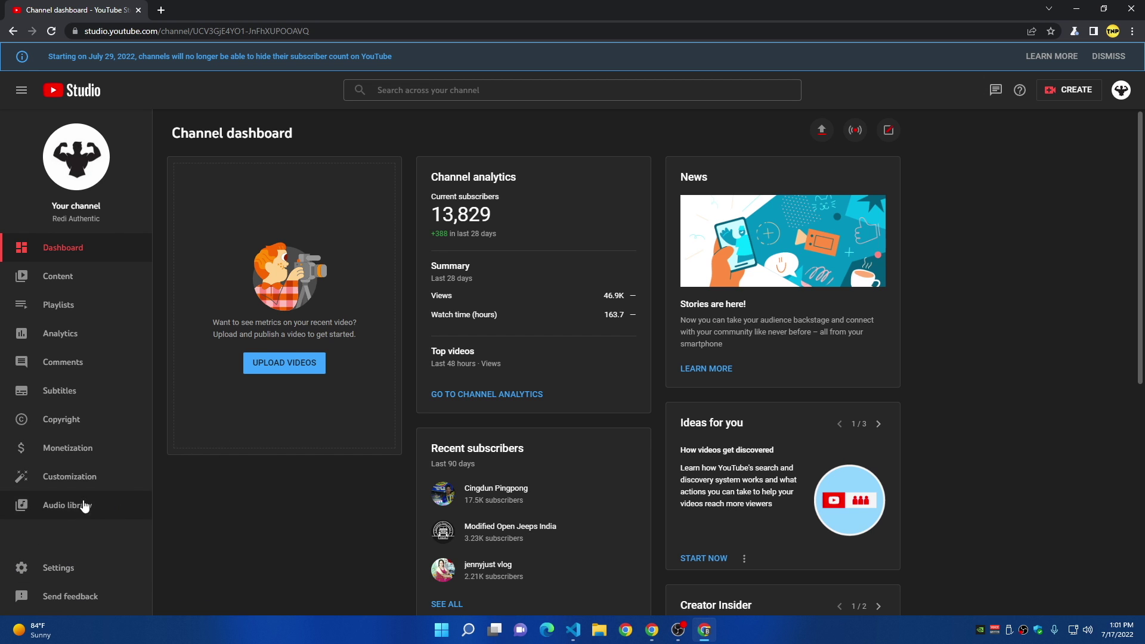
# In Settings > Upload defaults, review the default title and description and keep visibility Public.
pyautogui.click(71, 566)
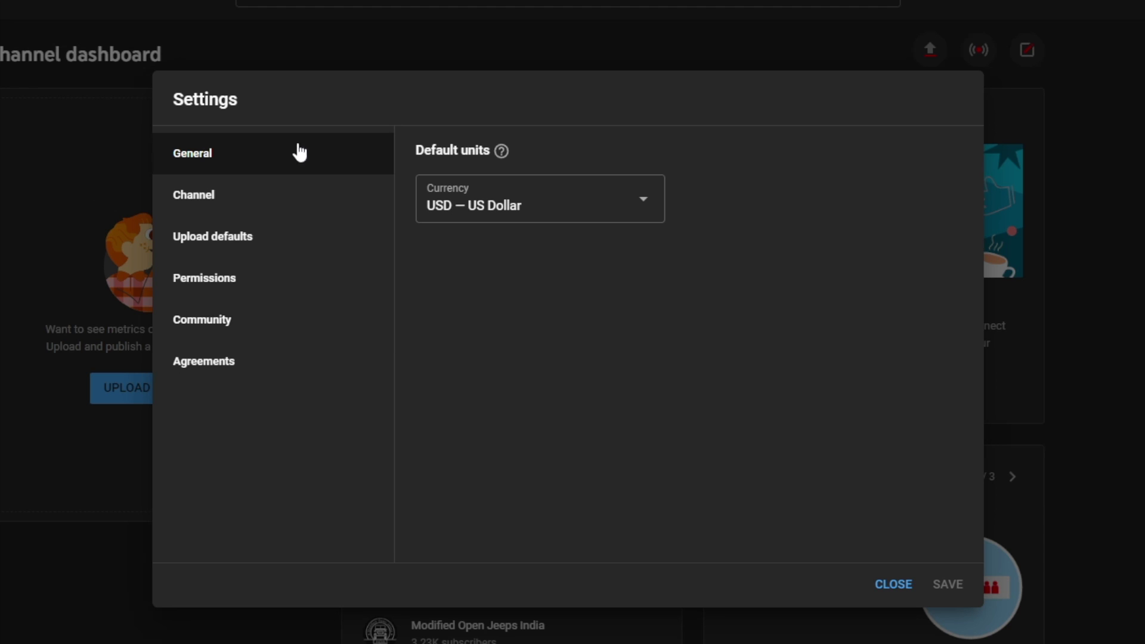
pyautogui.click(227, 252)
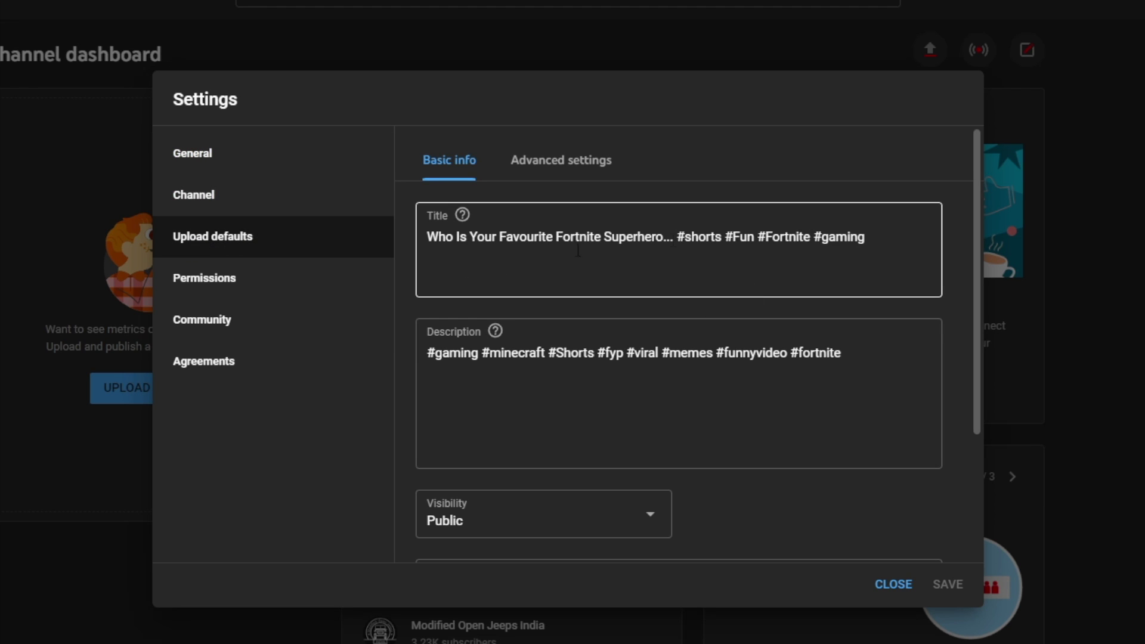
pyautogui.moveTo(879, 246); pyautogui.dragTo(403, 250)
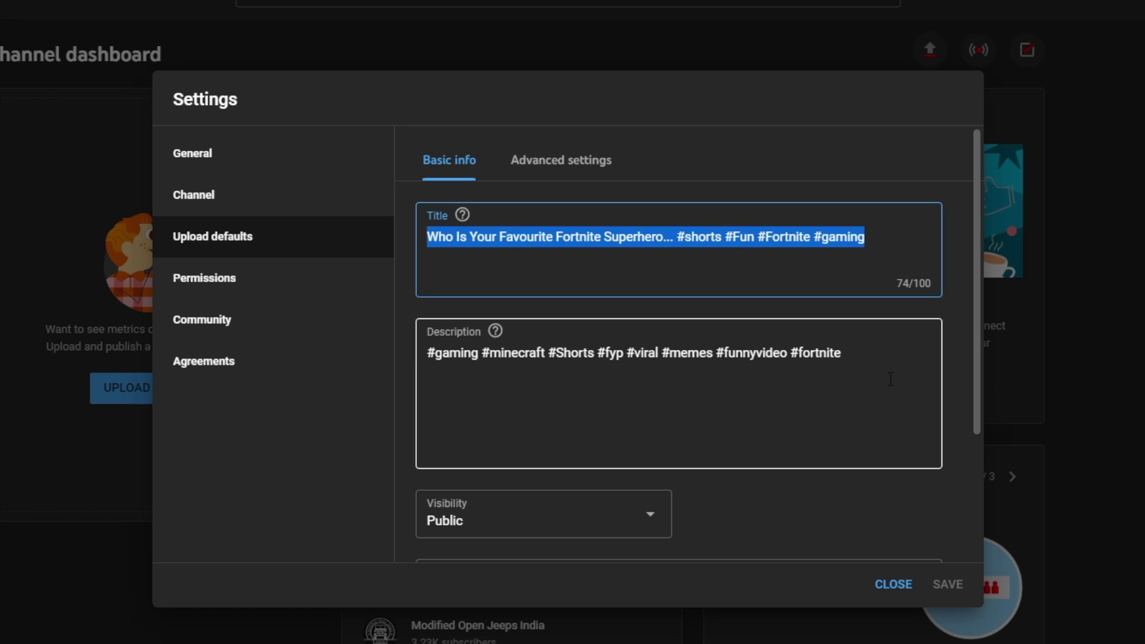
pyautogui.click(760, 415)
pyautogui.hotkey('ctrl', 'shift', 'Left')
pyautogui.hotkey('ctrl', 'shift', 'Left')
pyautogui.hotkey('ctrl', 'shift', 'Left')
pyautogui.hotkey('ctrl', 'shift', 'Left')
pyautogui.hotkey('ctrl', 'shift', 'Left')
pyautogui.hotkey('ctrl', 'shift', 'Left')
pyautogui.hotkey('ctrl', 'shift', 'Left')
pyautogui.hotkey('ctrl', 'shift', 'Left')
pyautogui.hotkey('ctrl', 'shift', 'Left')
pyautogui.hotkey('ctrl', 'shift', 'Left')
pyautogui.hotkey('ctrl', 'shift', 'Left')
pyautogui.hotkey('ctrl', 'shift', 'Left')
pyautogui.hotkey('ctrl', 'shift', 'Left')
pyautogui.hotkey('ctrl', 'shift', 'Left')
pyautogui.hotkey('ctrl', 'shift', 'Left')
pyautogui.scroll(-3, 969, 268)
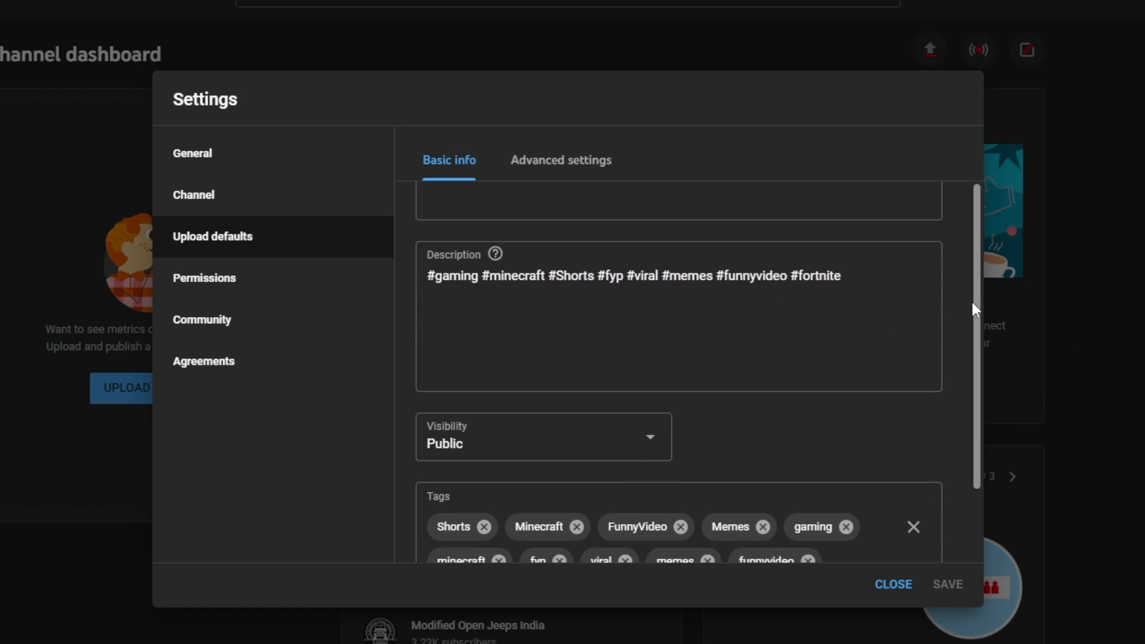
pyautogui.click(644, 360)
pyautogui.click(645, 361)
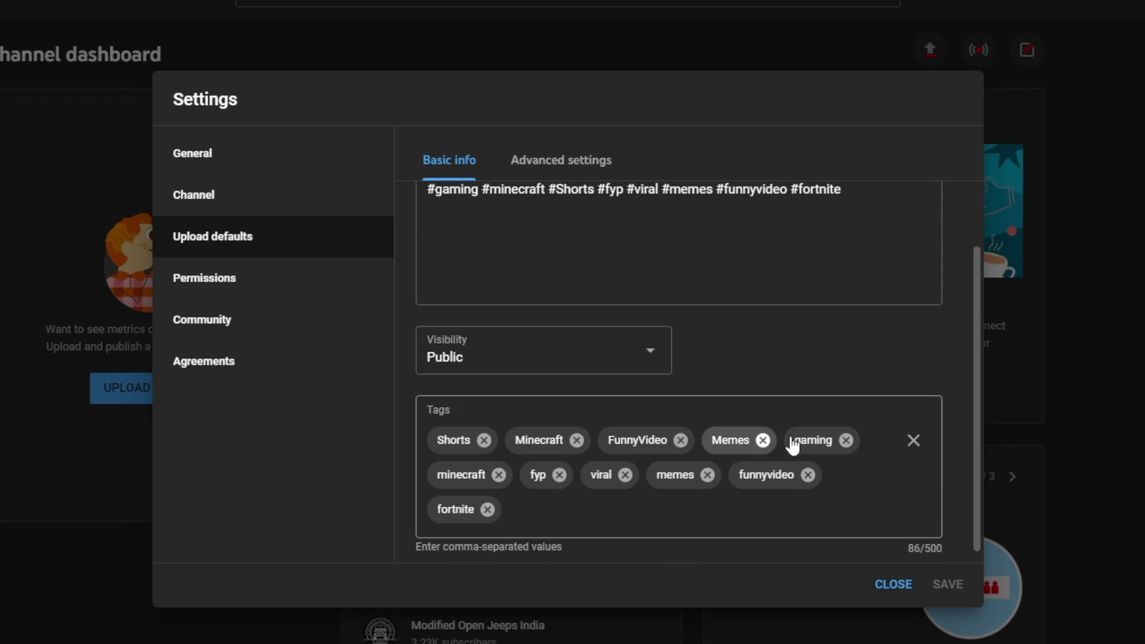
# Review the advanced upload defaults, confirm the channel is not made for kids, and close settings.
pyautogui.scroll(-1, 975, 347)
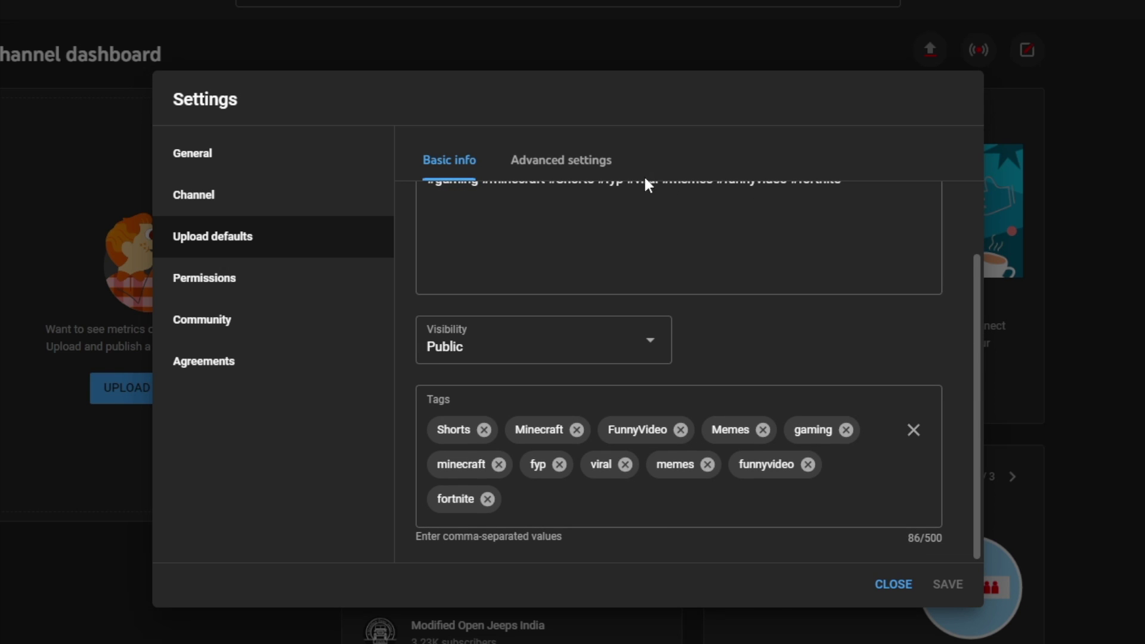
pyautogui.click(561, 160)
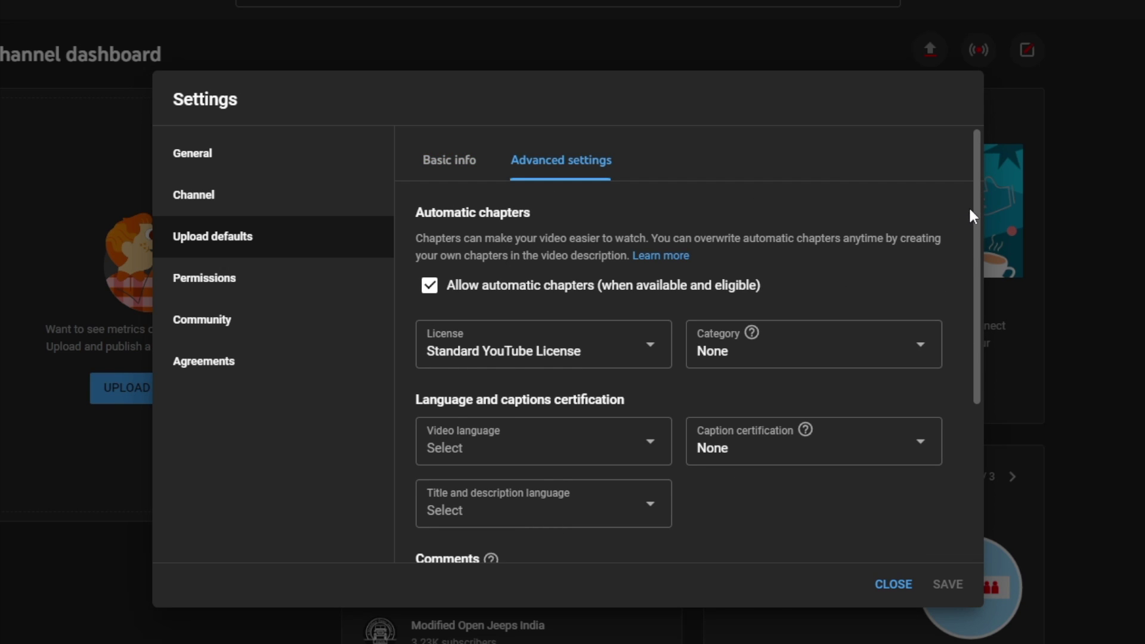
pyautogui.moveTo(976, 208); pyautogui.dragTo(965, 157)
pyautogui.scroll(-2, 481, 465)
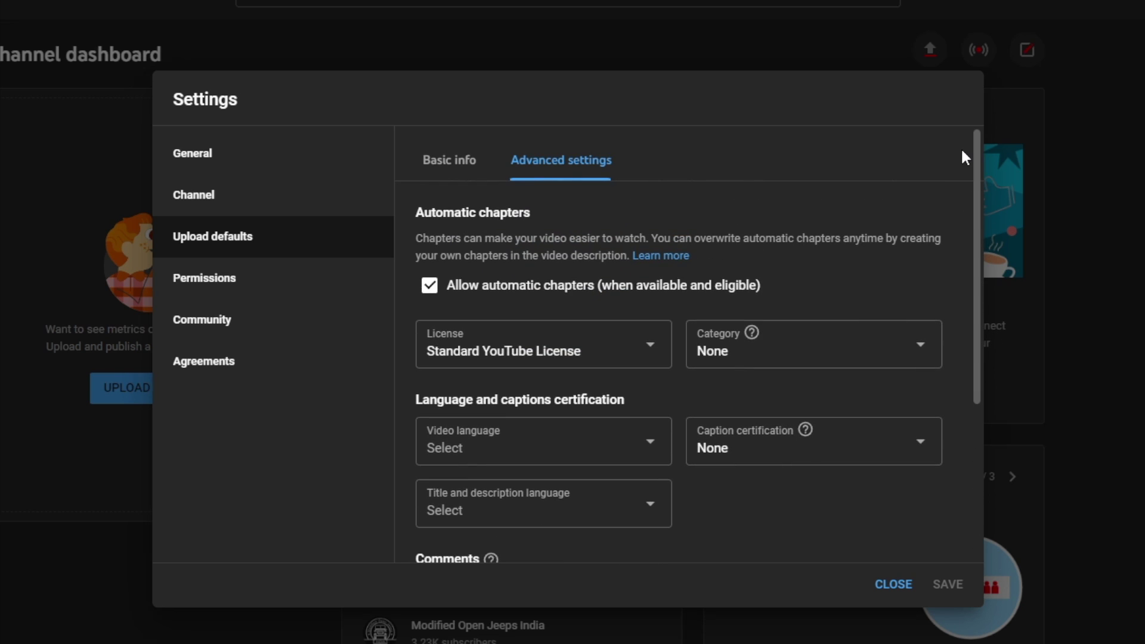
pyautogui.click(218, 201)
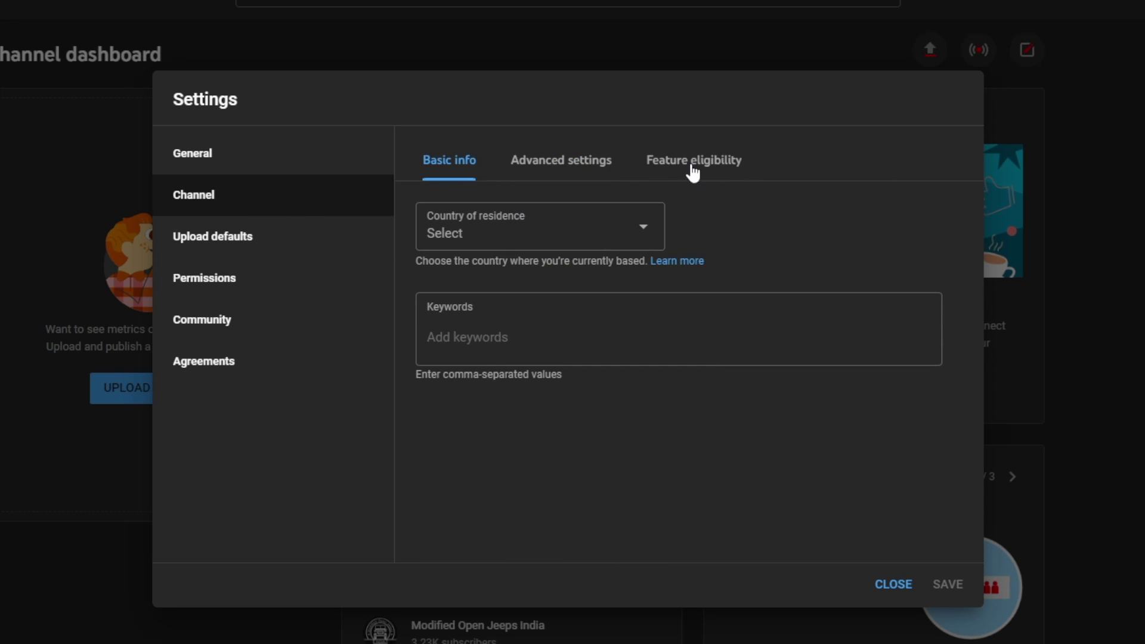
pyautogui.click(565, 172)
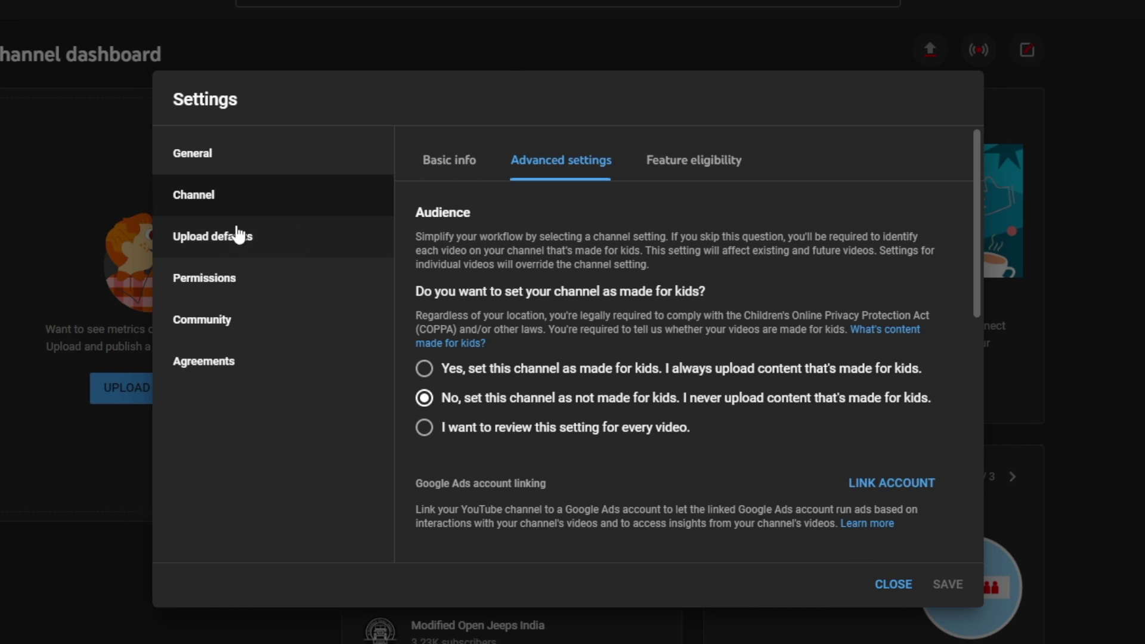
pyautogui.click(265, 245)
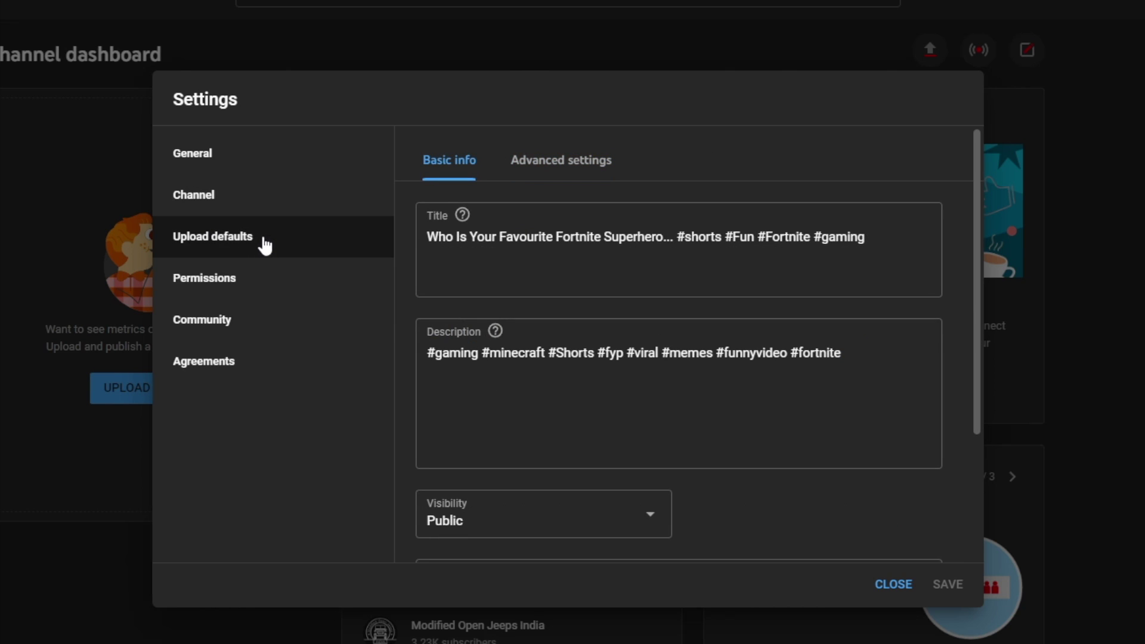
pyautogui.click(893, 586)
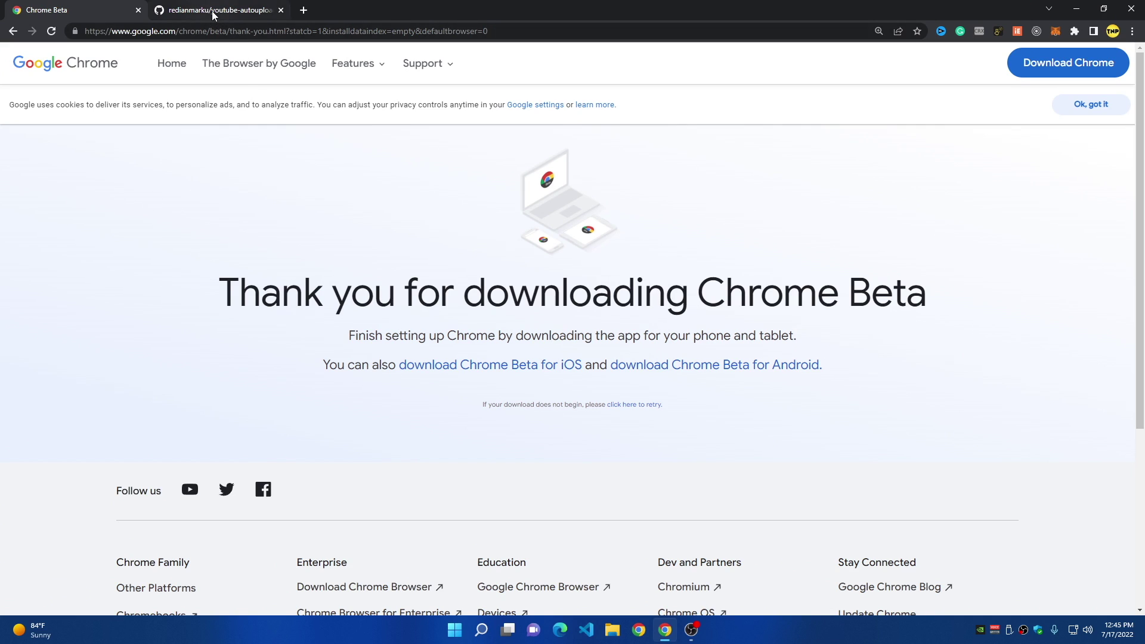
# Download the youtube-autoupload-bot repository as a 6.5 MB ZIP via Code > Download ZIP, then minimize Chrome.
pyautogui.click(212, 11)
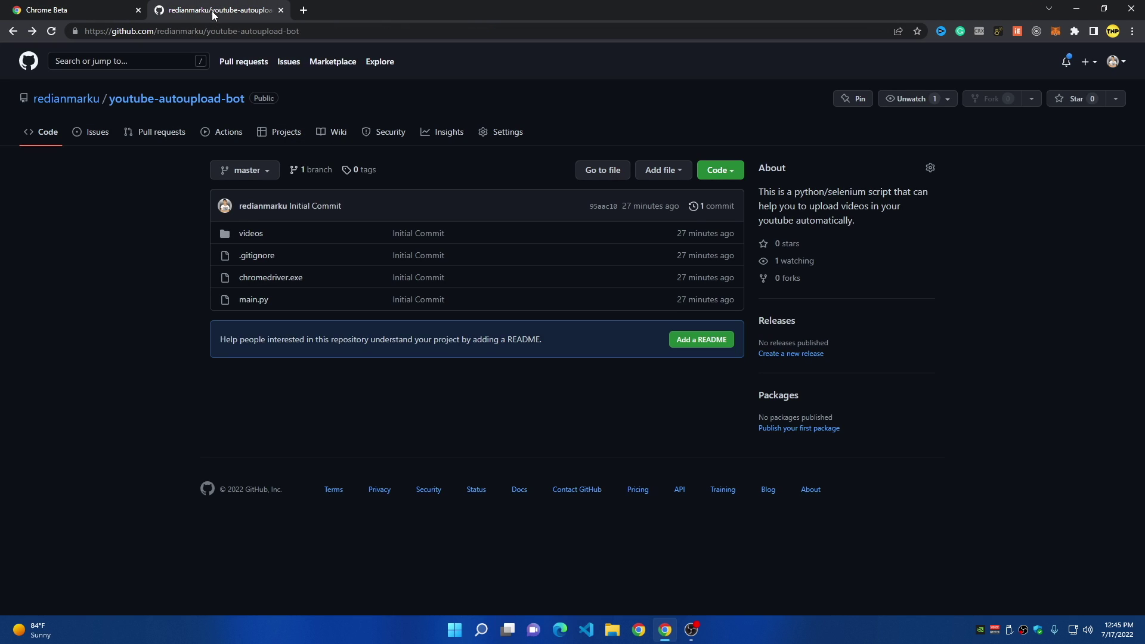
pyautogui.moveTo(300, 39); pyautogui.dragTo(84, 32)
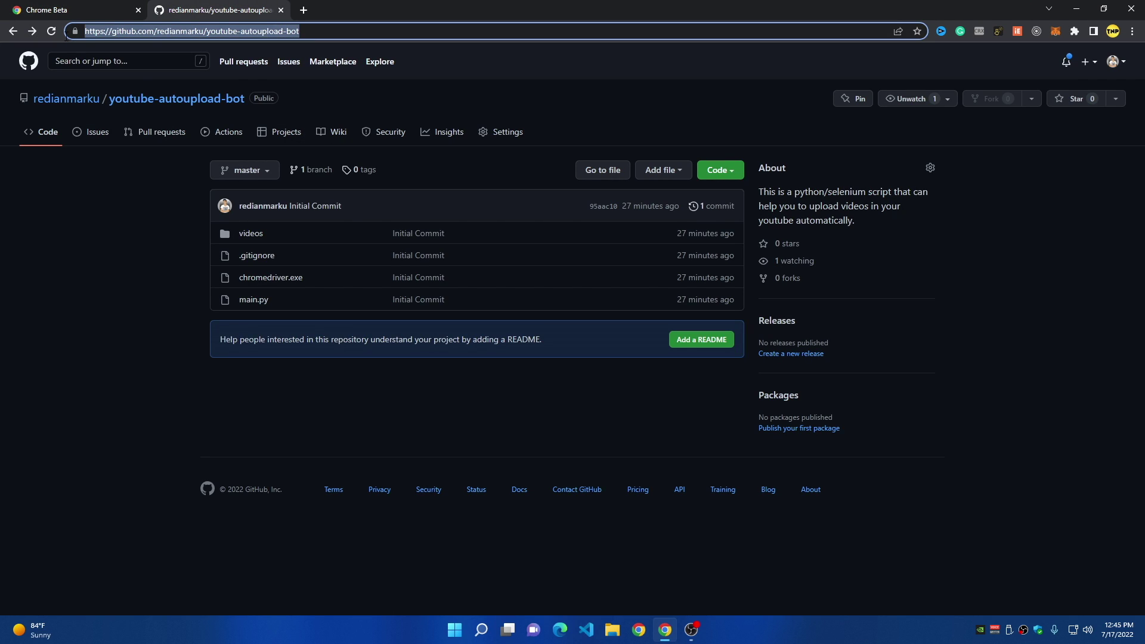
pyautogui.click(92, 170)
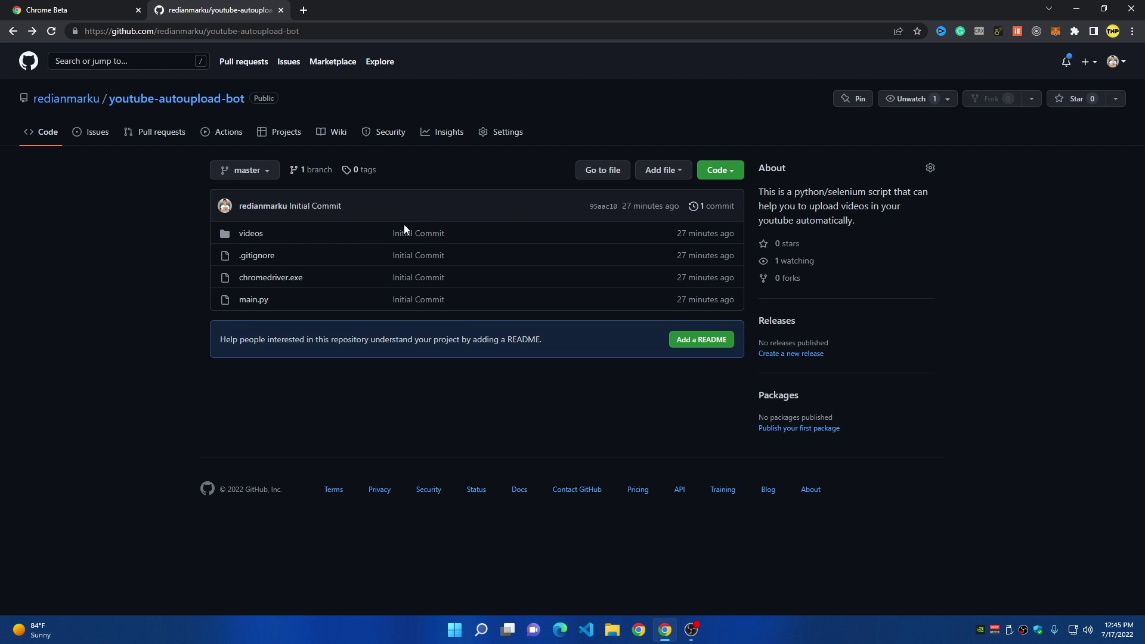
pyautogui.click(726, 173)
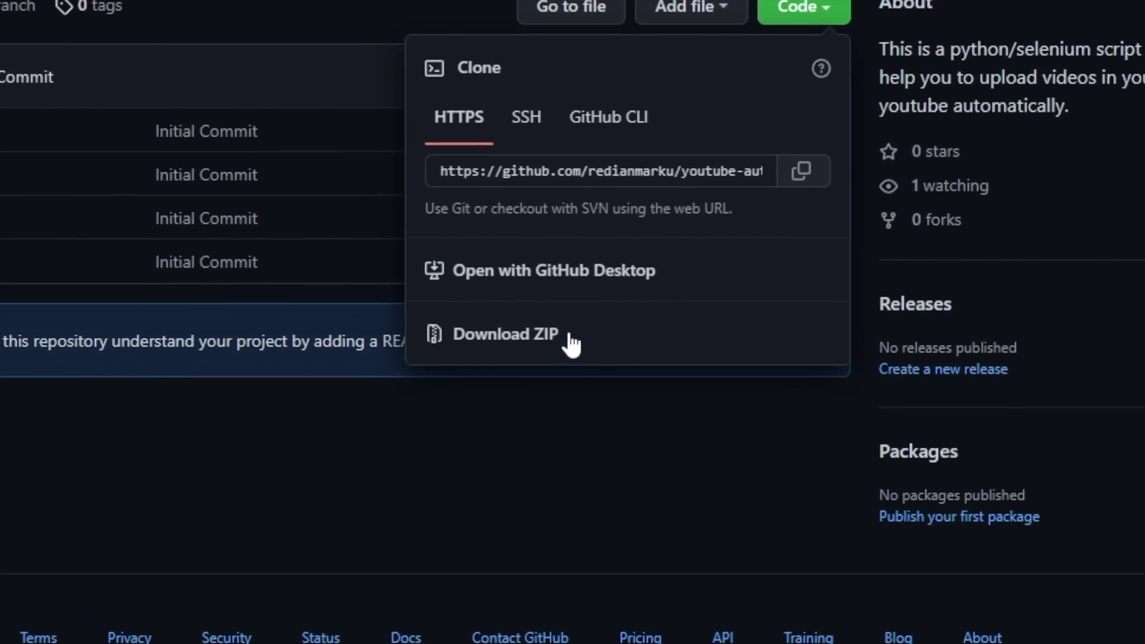
pyautogui.click(572, 348)
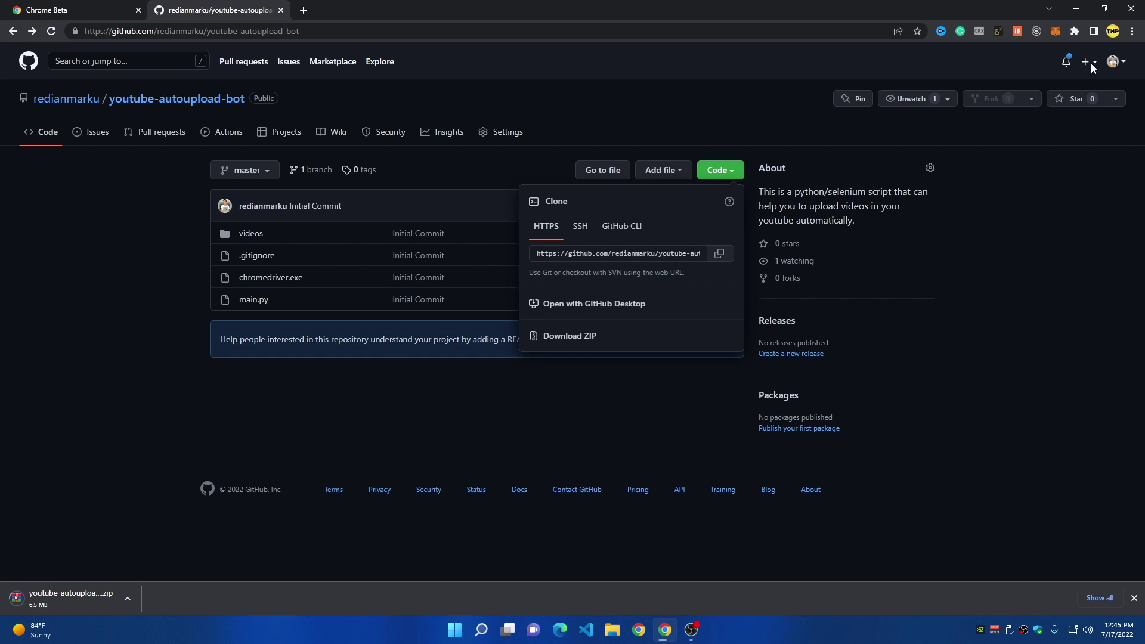
pyautogui.click(1076, 8)
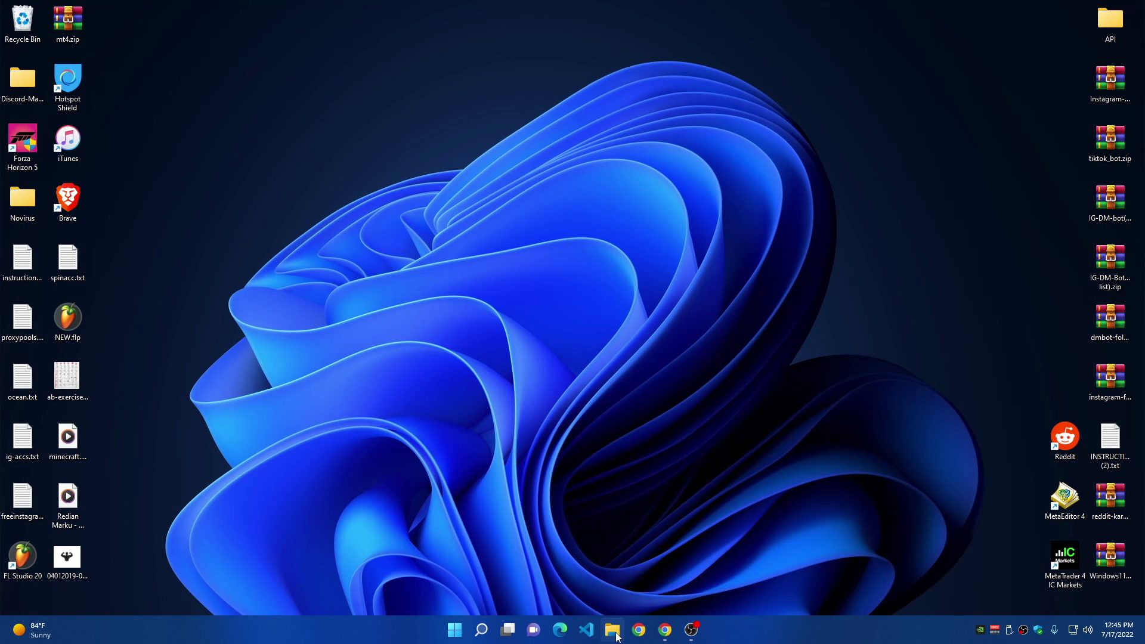
# Extract the downloaded bot ZIP in the Downloads folder with Extract All.
pyautogui.click(612, 629)
pyautogui.doubleClick(439, 250)
pyautogui.click(453, 249)
pyautogui.rightClick(454, 251)
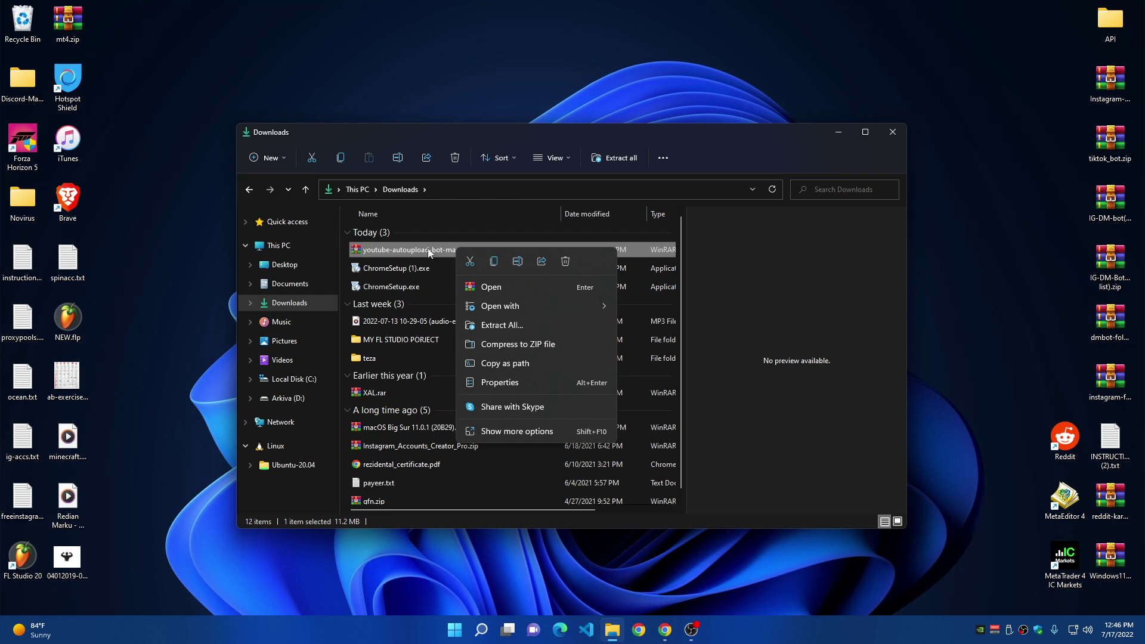
pyautogui.click(499, 430)
pyautogui.click(572, 228)
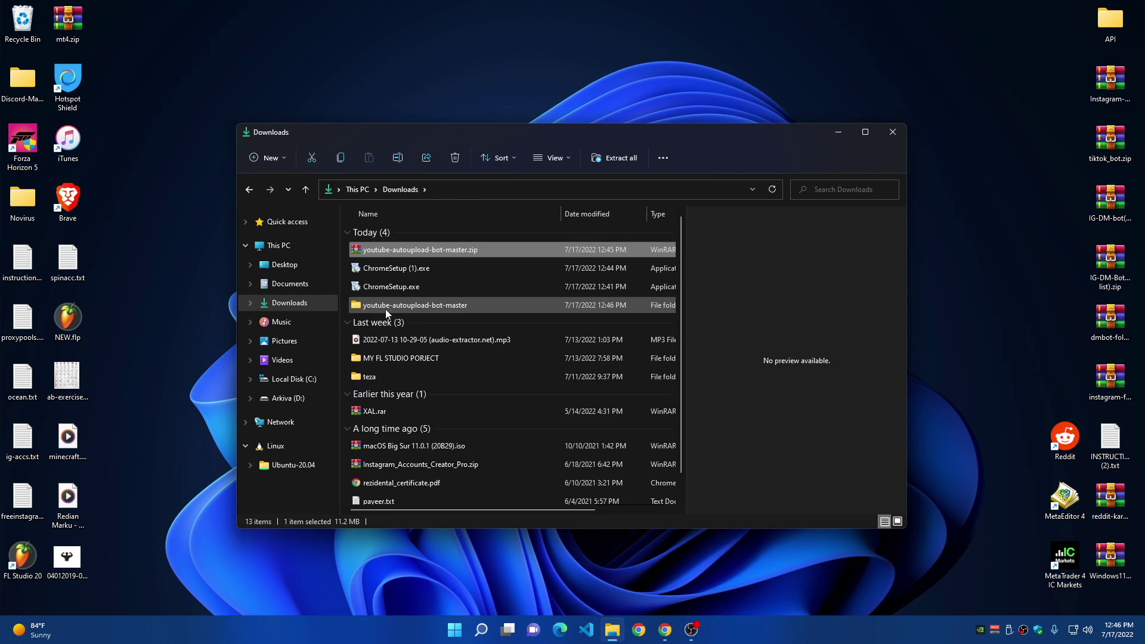
# Rename the inner project folder to youtubebot and move it onto the desktop.
pyautogui.doubleClick(385, 309)
pyautogui.click(440, 235)
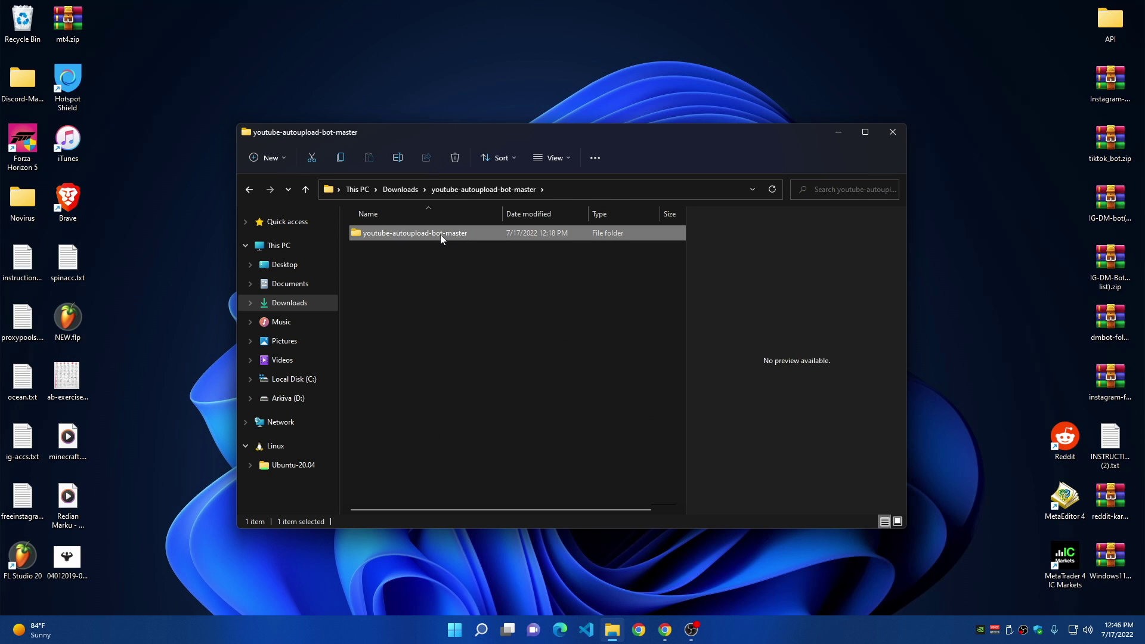
pyautogui.click(440, 234)
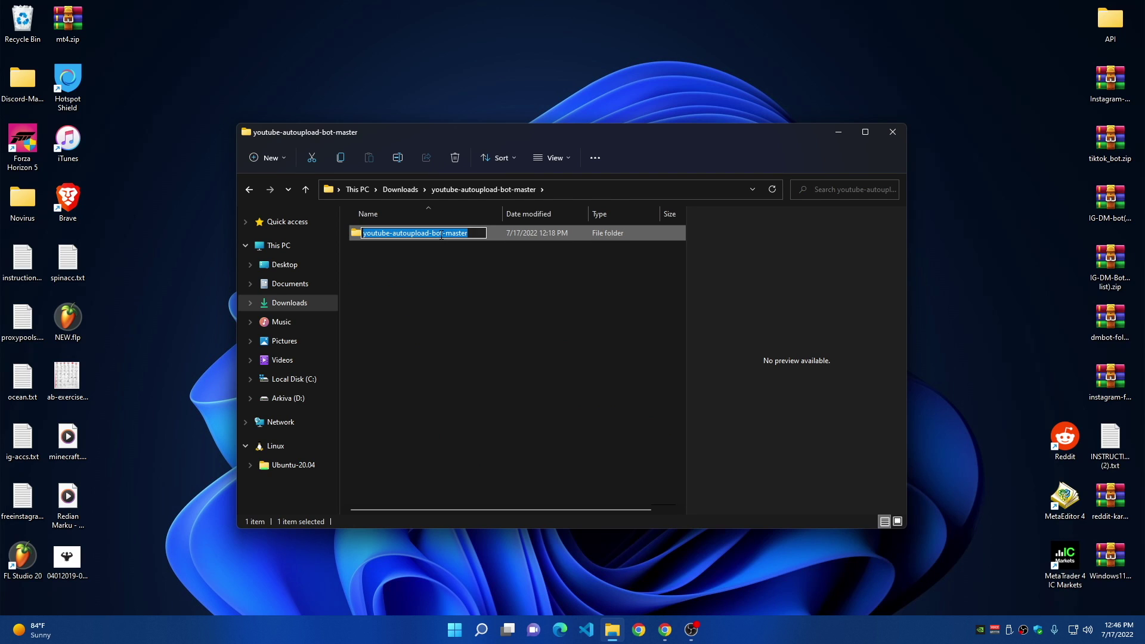
pyautogui.write('youtube')
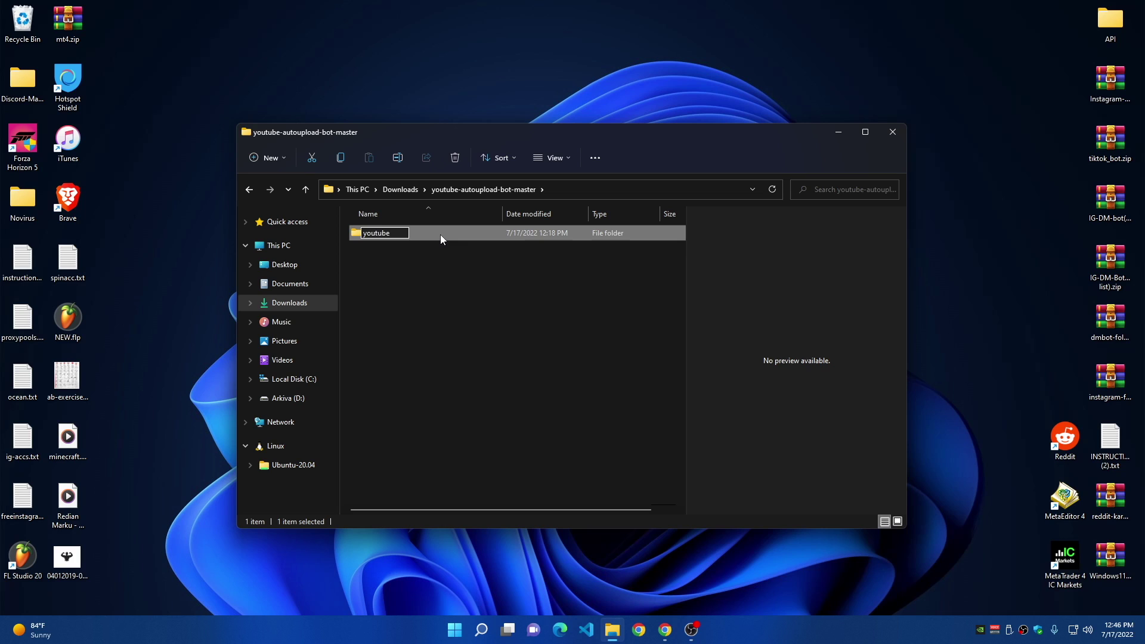
pyautogui.write('bot')
pyautogui.press('Return')
pyautogui.moveTo(440, 234); pyautogui.dragTo(498, 48)
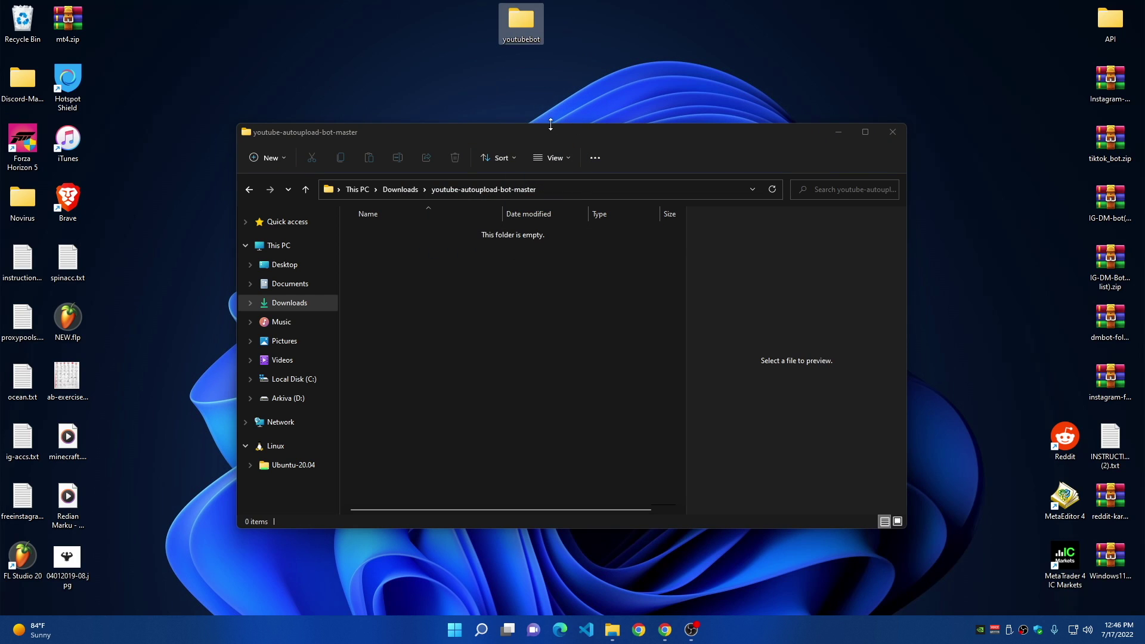
pyautogui.click(892, 132)
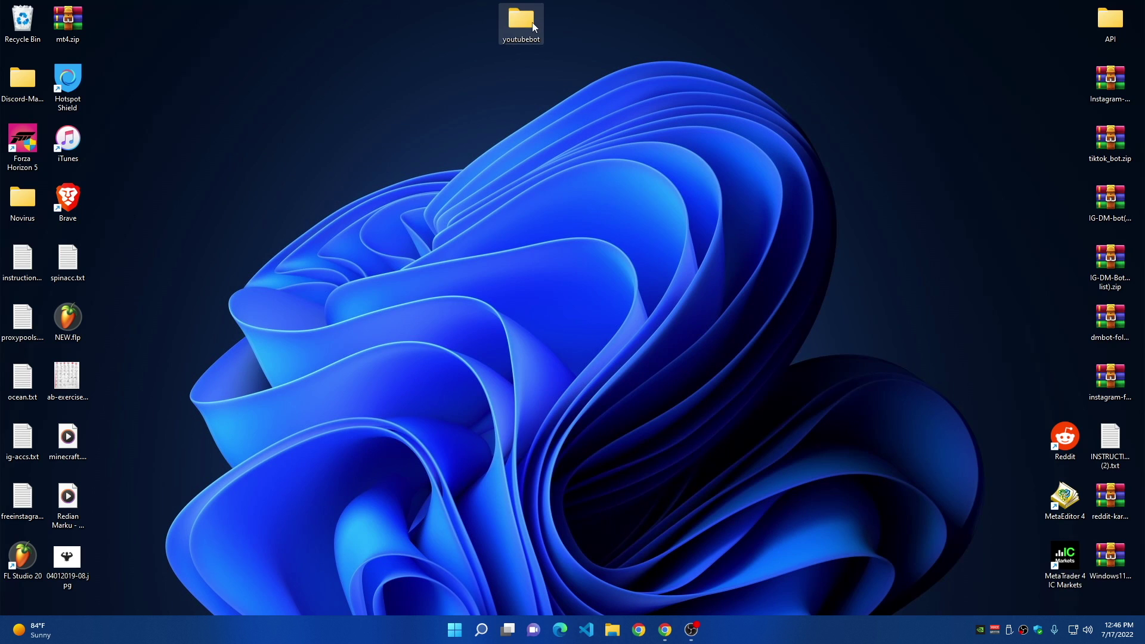
pyautogui.moveTo(534, 27); pyautogui.dragTo(468, 53)
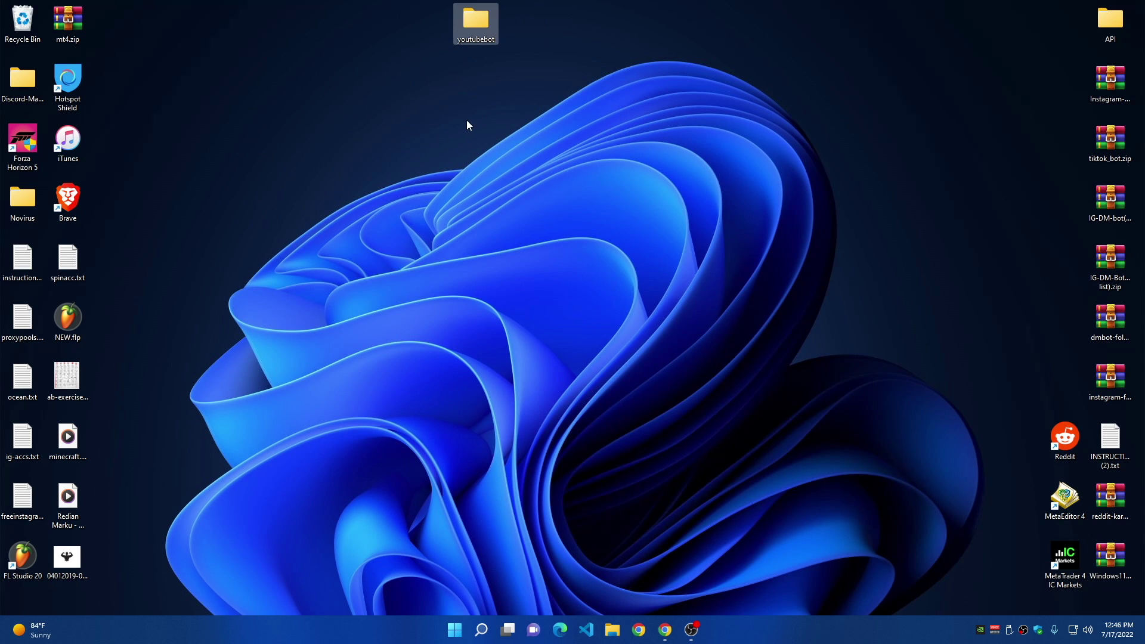
# Launch VS Code and open Desktop\youtubebot as the workspace via File > Open Folder.
pyautogui.click(592, 632)
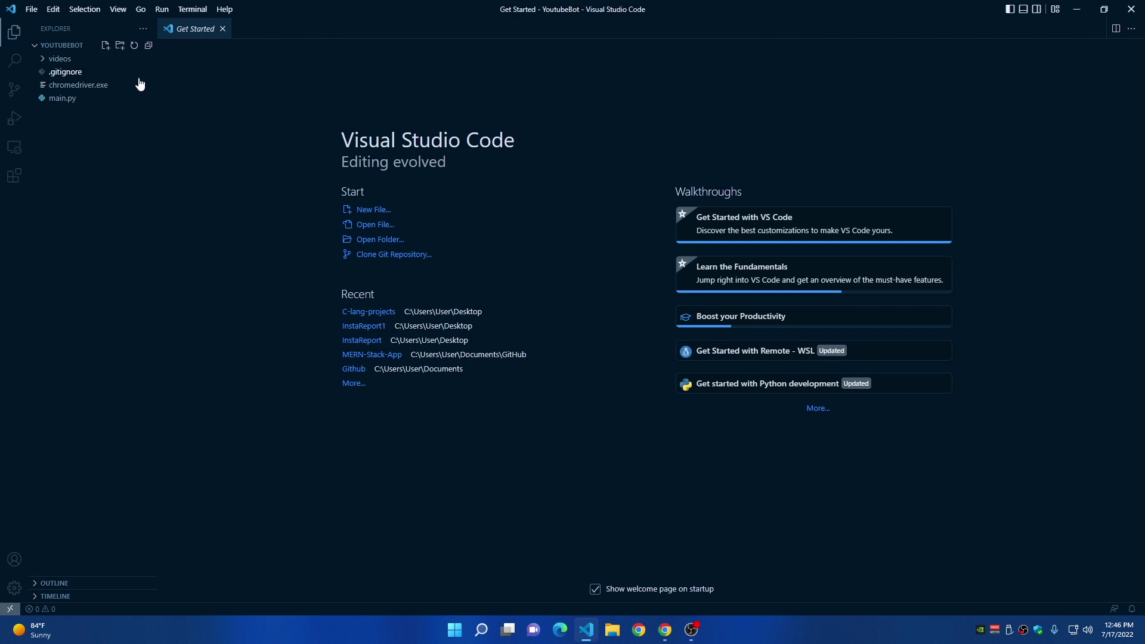
pyautogui.click(223, 29)
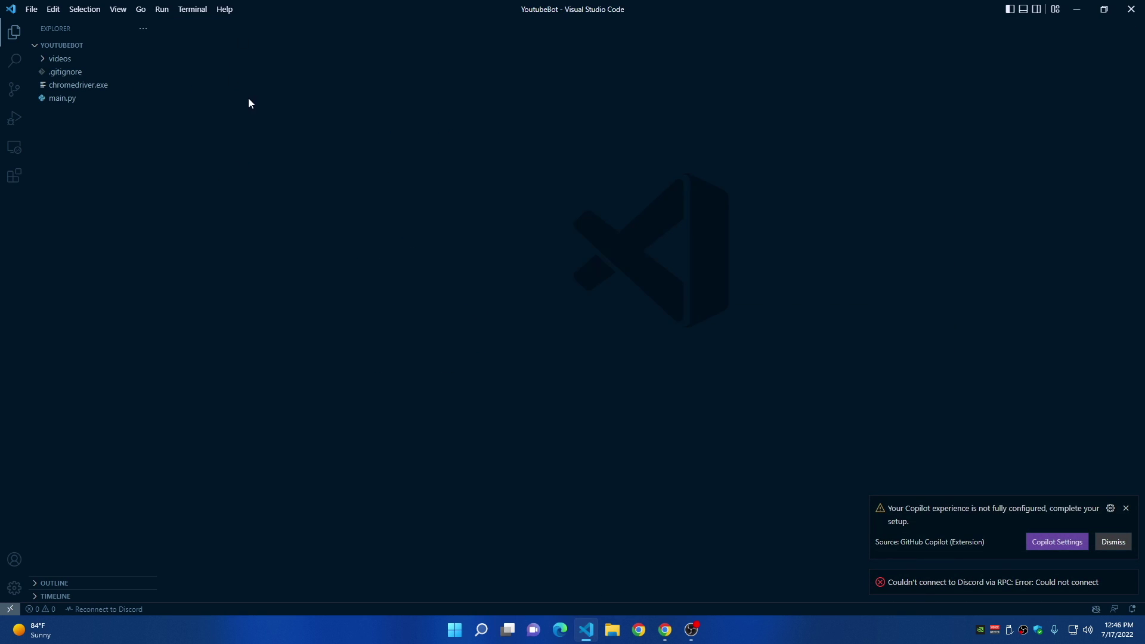
pyautogui.click(32, 9)
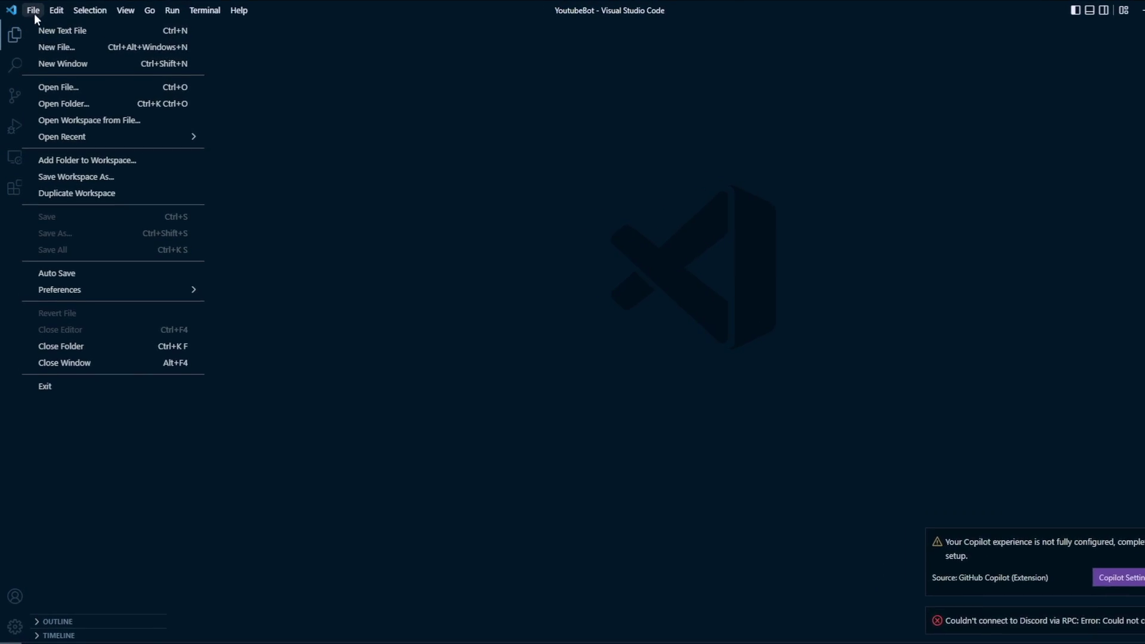
pyautogui.click(64, 104)
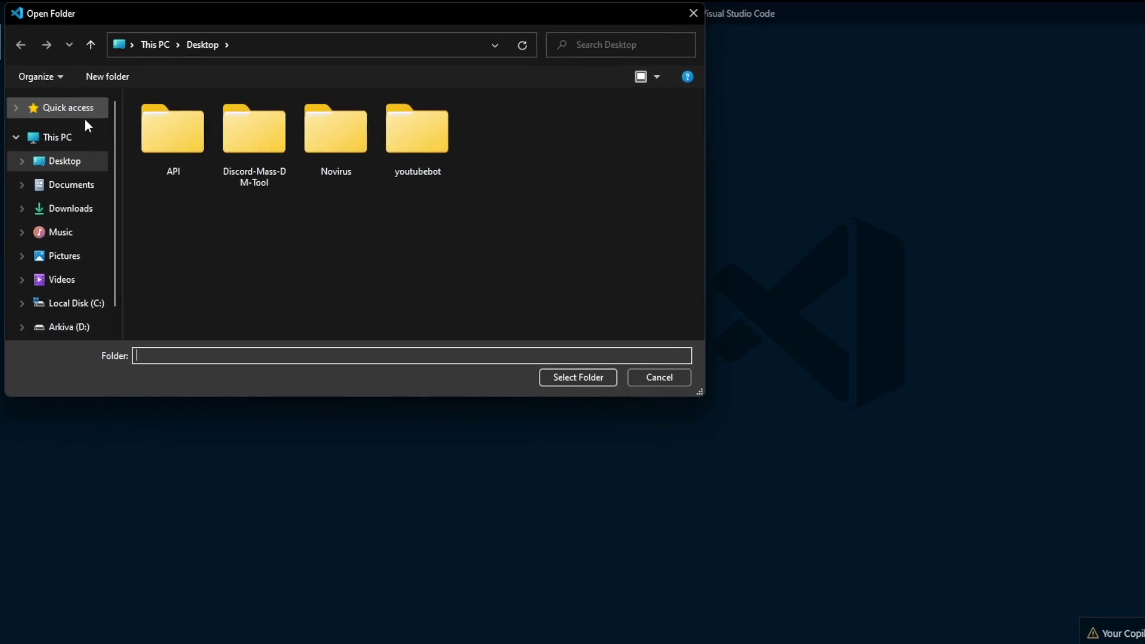
pyautogui.click(57, 171)
pyautogui.click(445, 179)
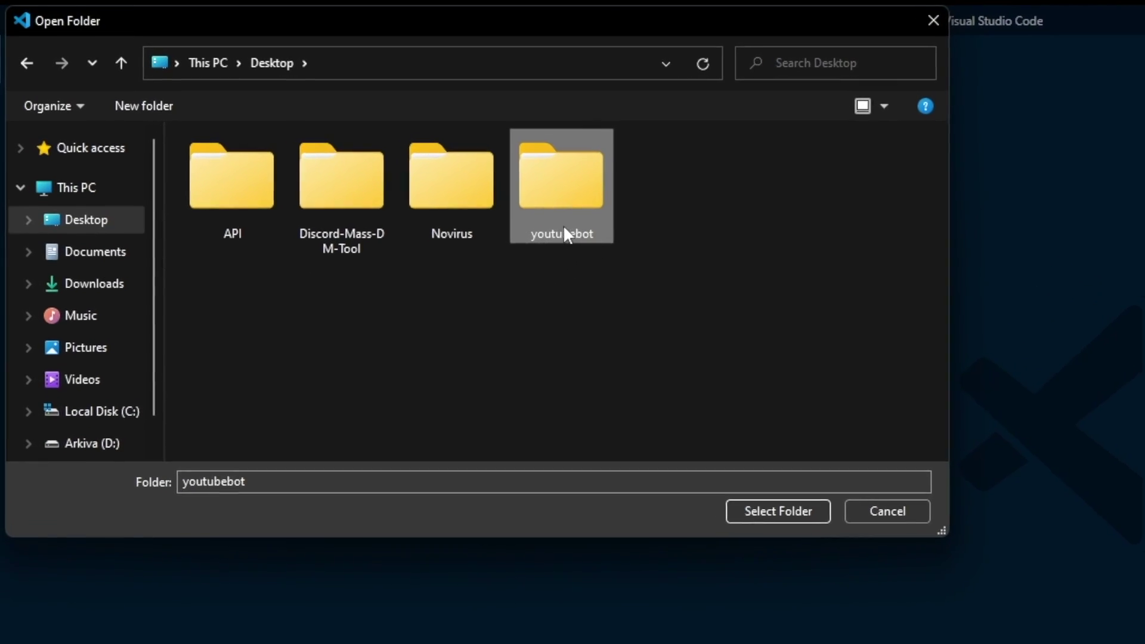
pyautogui.click(778, 511)
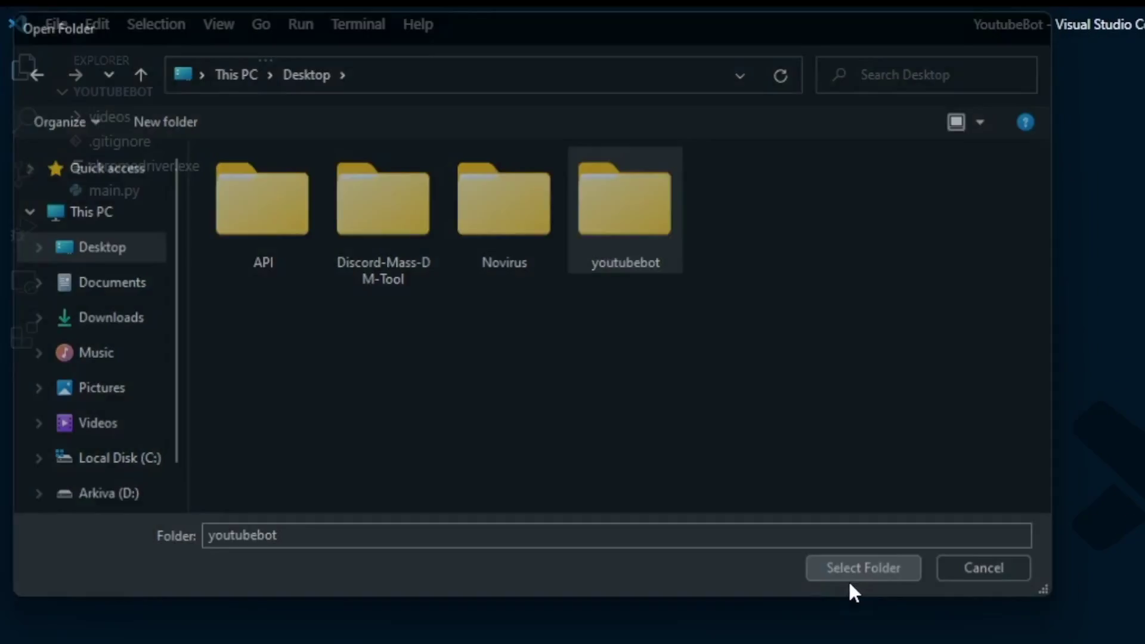